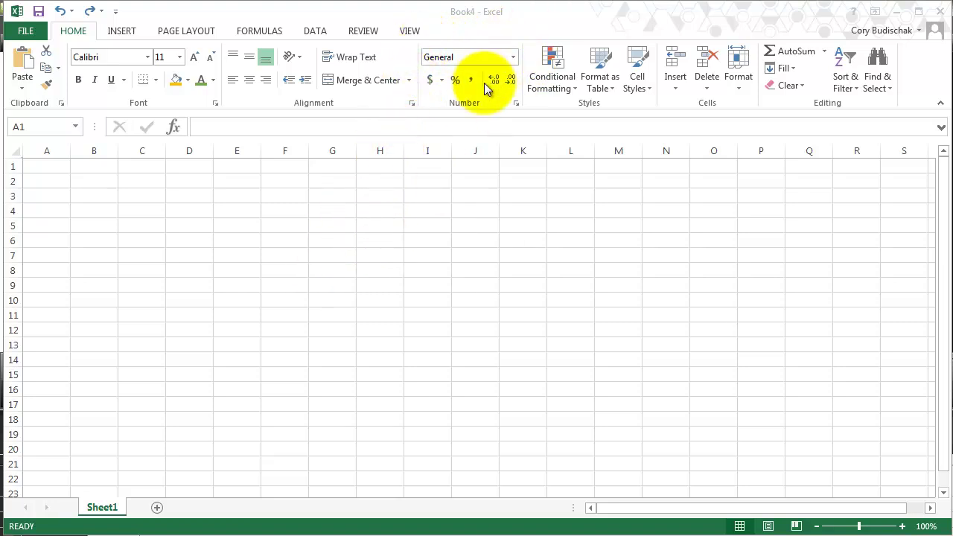
- Enter 0.5, 5000000 and 3 into cells A1, A2 and A3
{"action": "left_click", "coordinate": [79, 191]}
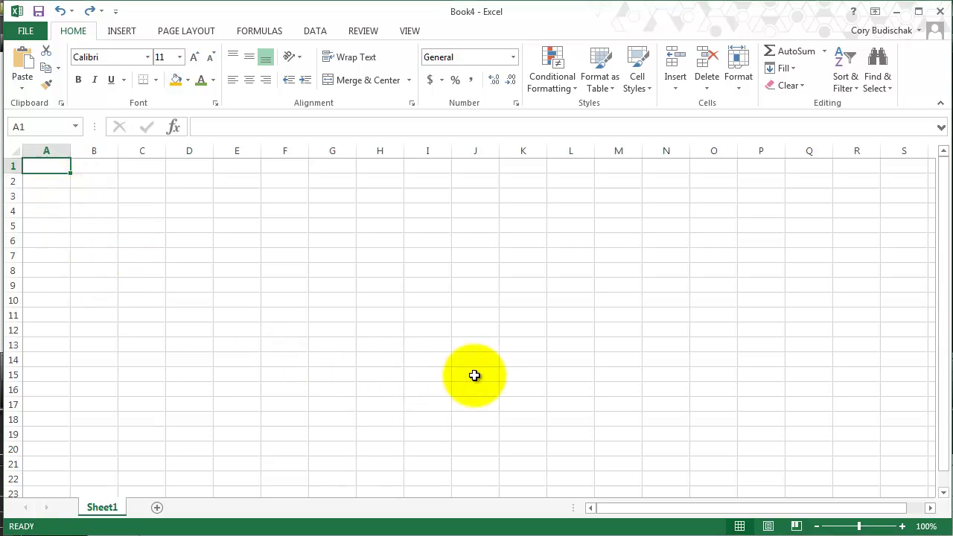
{"action": "type", "text": "0.5"}
{"action": "key", "text": "Return"}
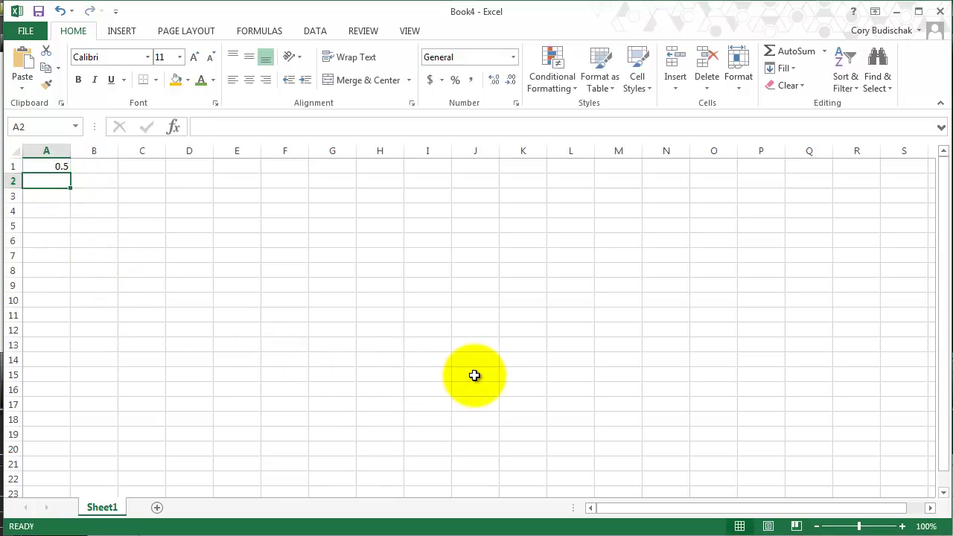
{"action": "type", "text": "50"}
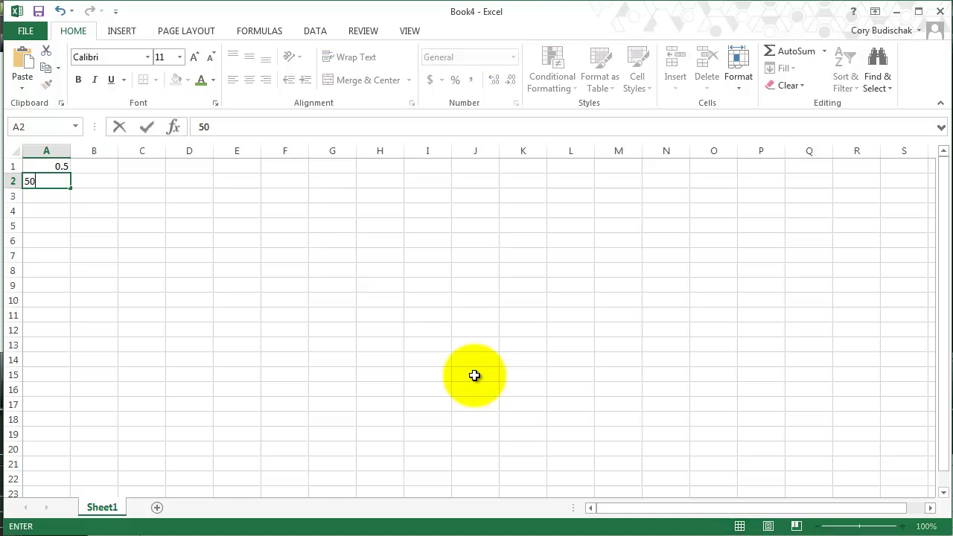
{"action": "type", "text": "00000"}
{"action": "key", "text": "Return"}
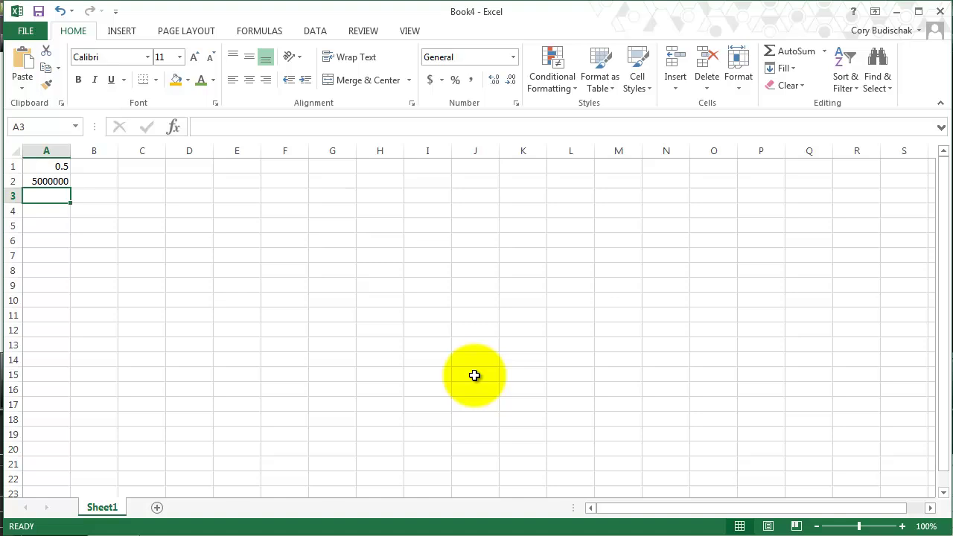
{"action": "type", "text": "3"}
{"action": "key", "text": "Return"}
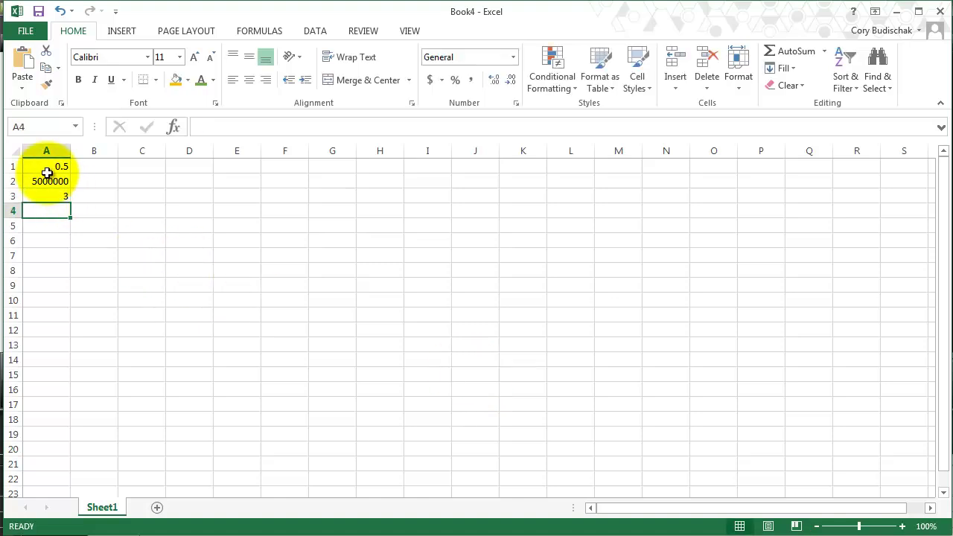
- Format A1:A3 as accounting amounts in dollars, then euros, then Chinese yuan
{"action": "left_click_drag", "start_coordinate": [52, 167], "coordinate": [54, 194]}
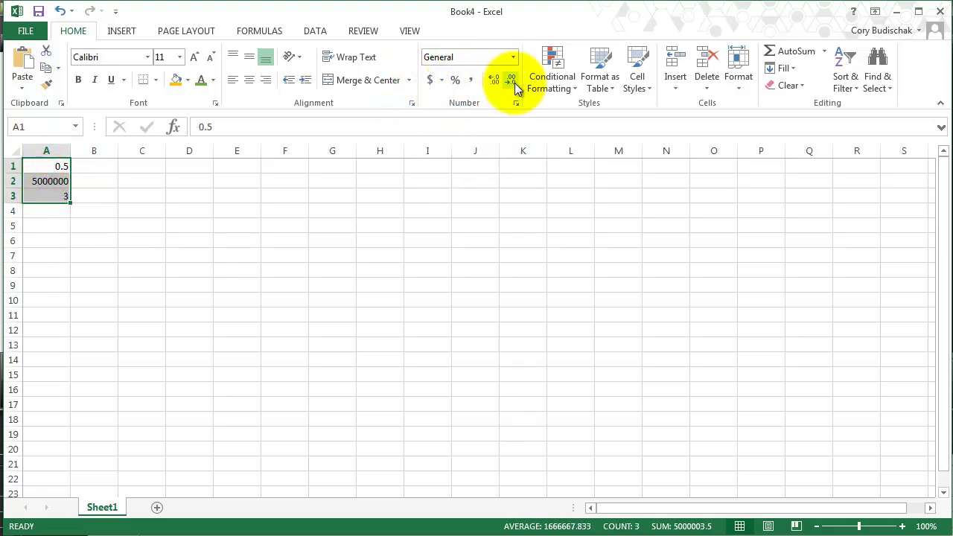
{"action": "left_click", "coordinate": [431, 79]}
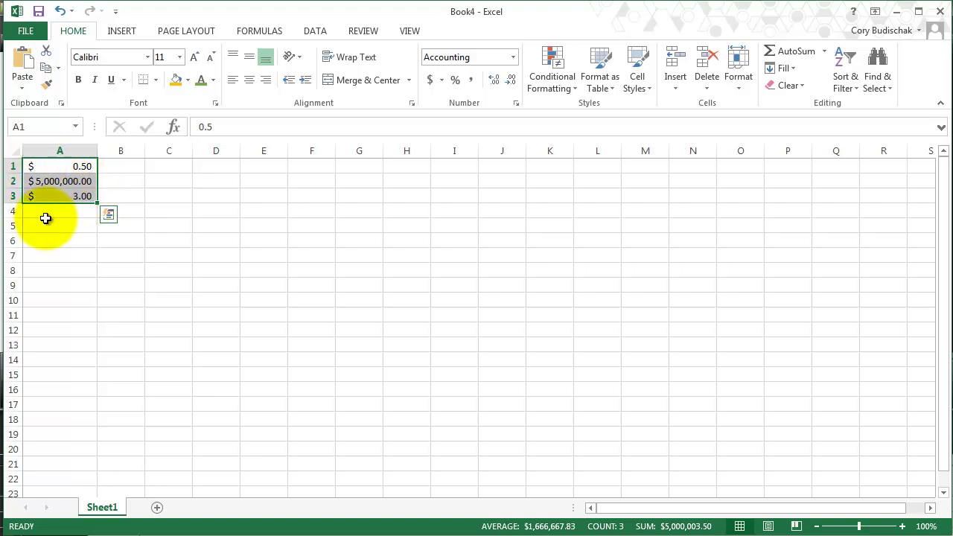
{"action": "left_click", "coordinate": [440, 79]}
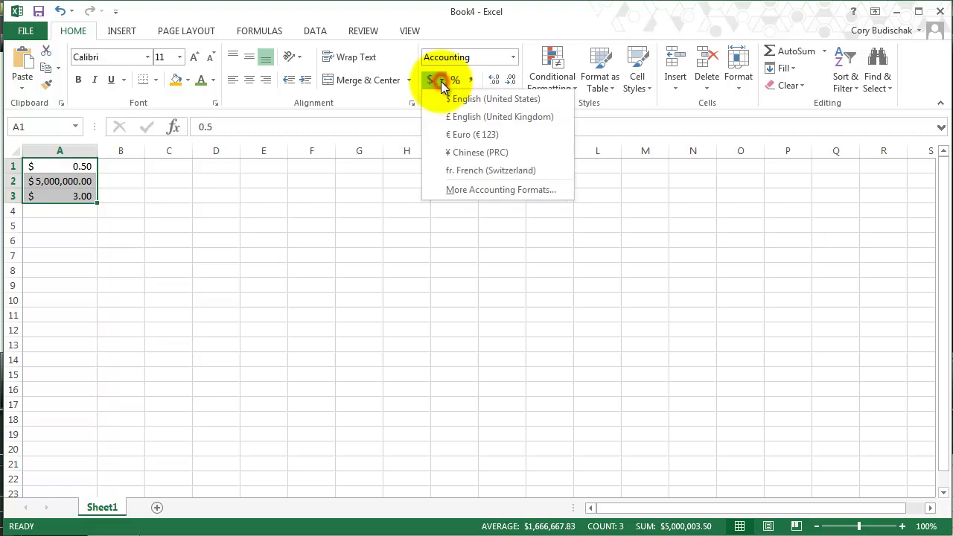
{"action": "left_click", "coordinate": [443, 135]}
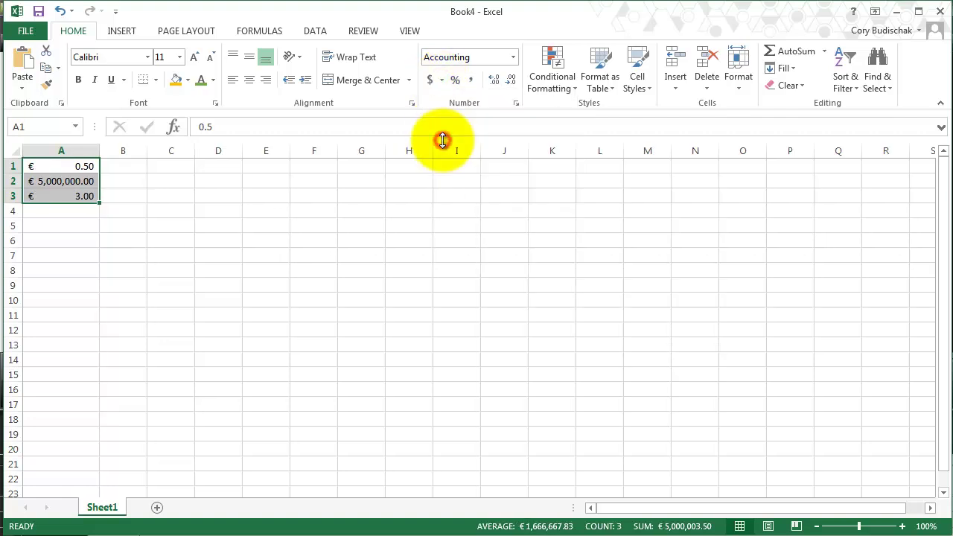
{"action": "left_click", "coordinate": [441, 80]}
{"action": "left_click", "coordinate": [447, 152]}
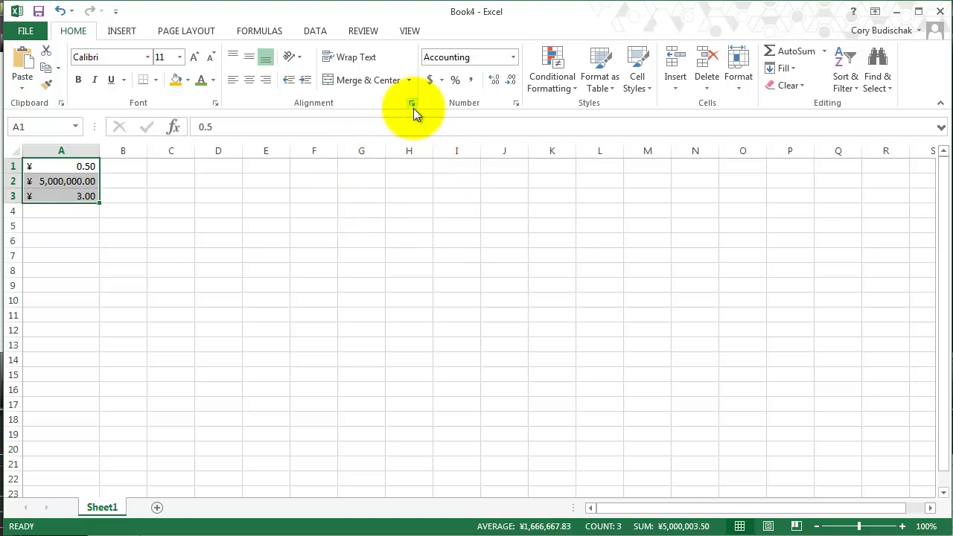
- Return the three numbers in A1:A3 to General format
{"action": "left_click", "coordinate": [486, 56]}
{"action": "left_click", "coordinate": [513, 57]}
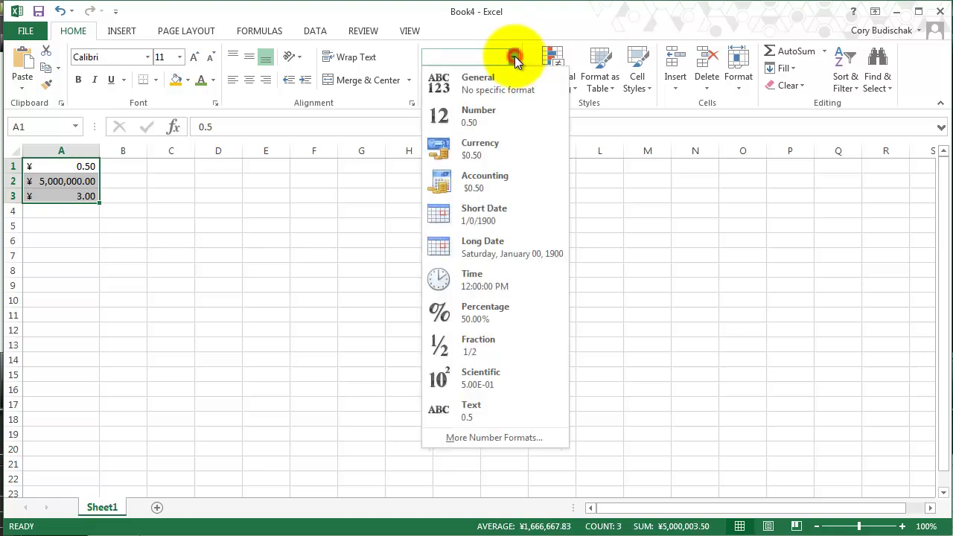
{"action": "left_click", "coordinate": [498, 79]}
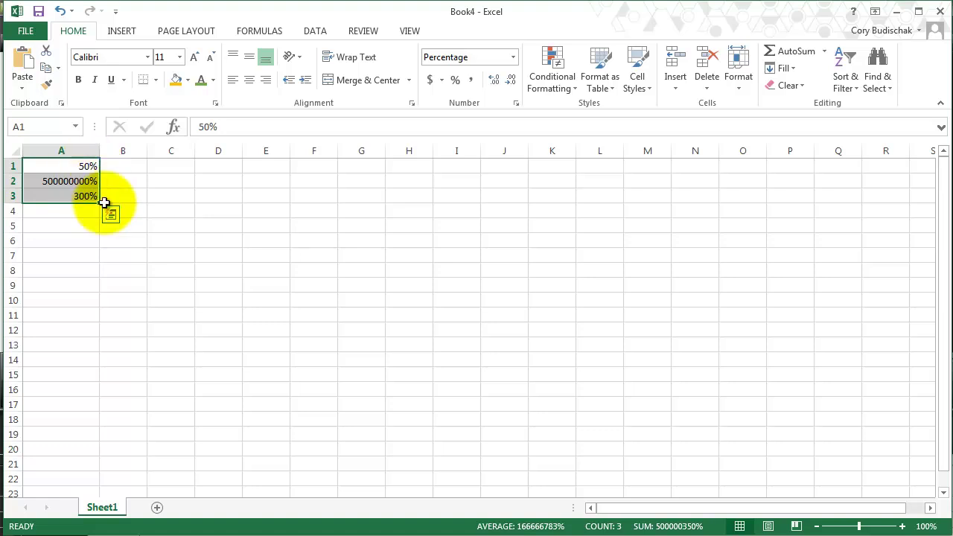
- Enter 0.5% in A1 and reduce its decimal places so it displays rounded as 1%
{"action": "left_click", "coordinate": [92, 165]}
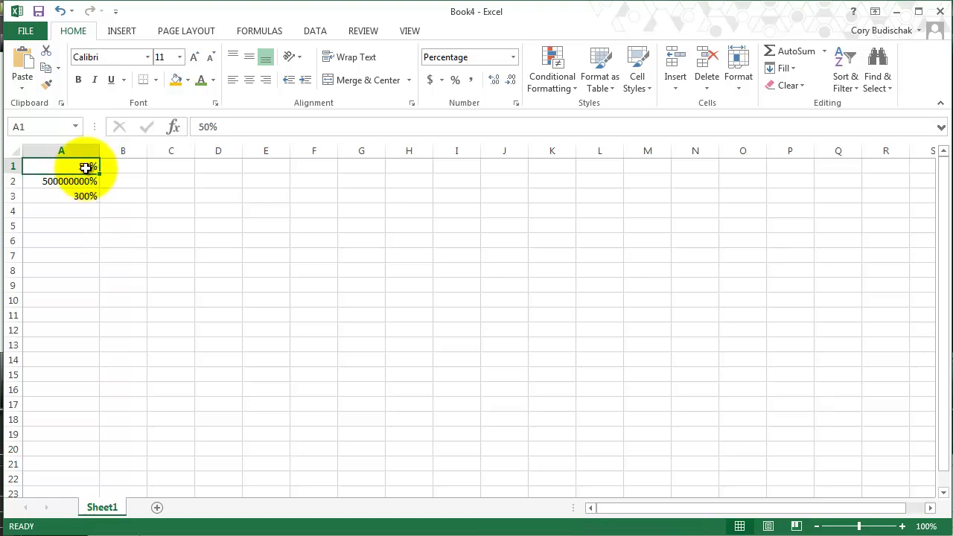
{"action": "type", "text": "0"}
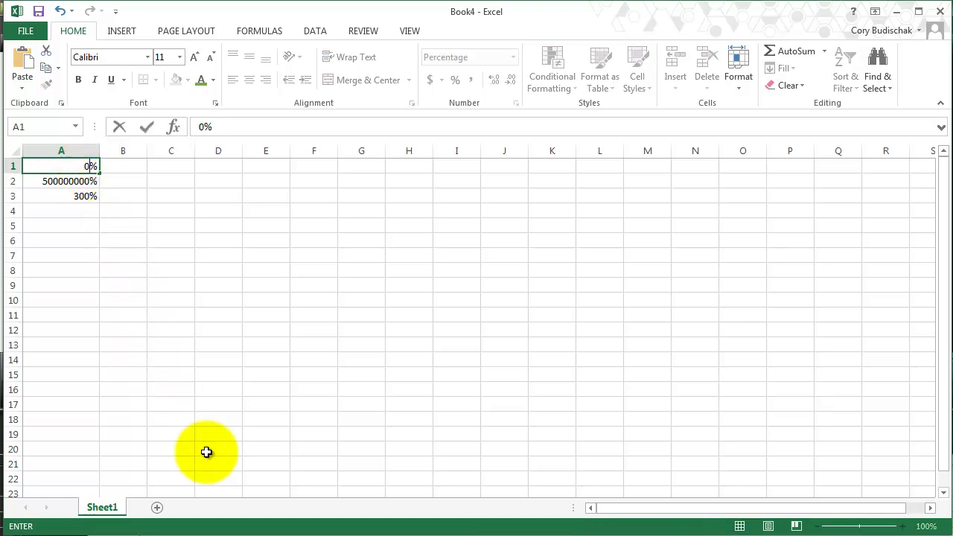
{"action": "key", "text": "Return"}
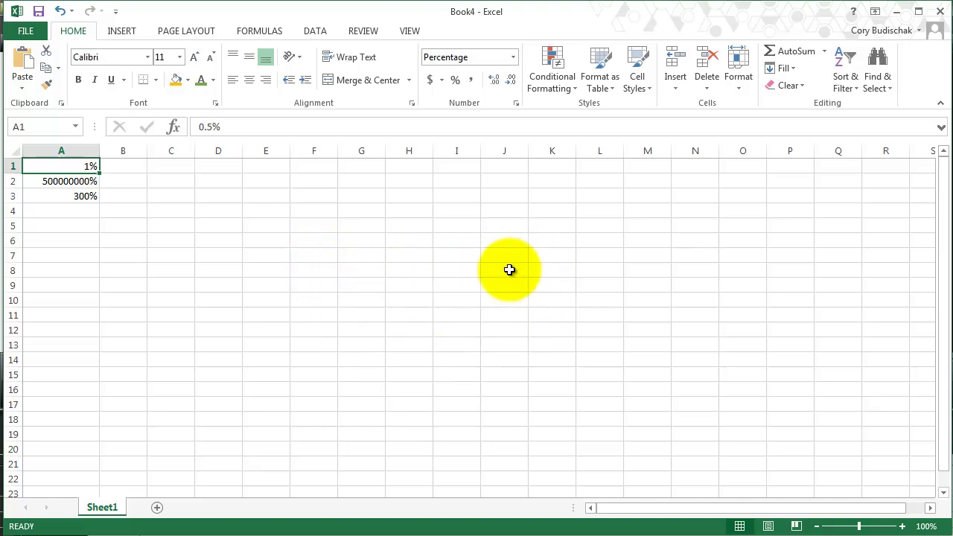
{"action": "left_click", "coordinate": [495, 82]}
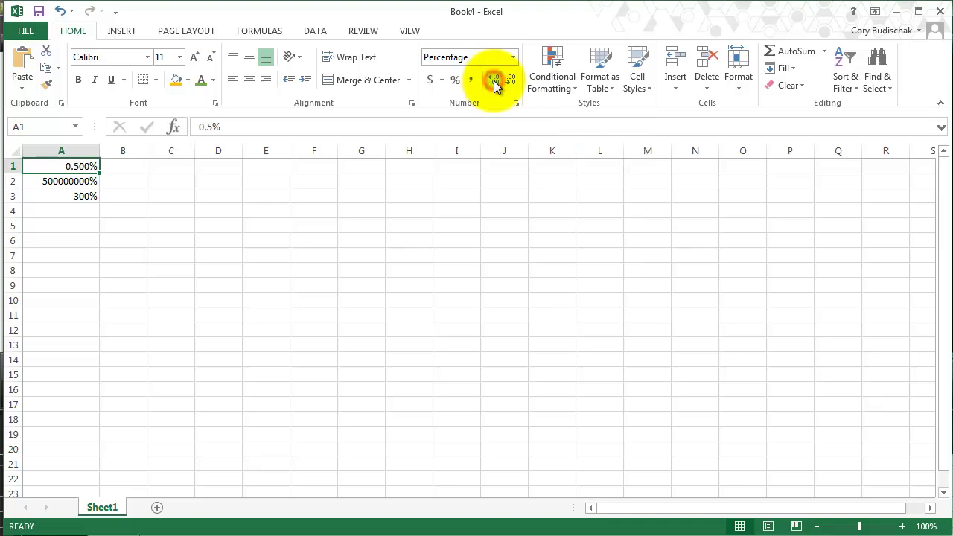
{"action": "left_click", "coordinate": [510, 82]}
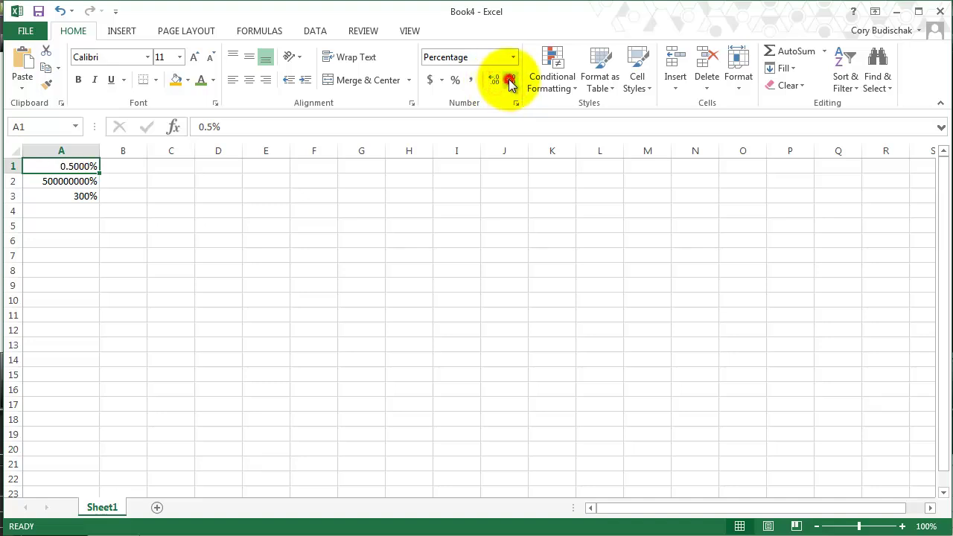
{"action": "left_click", "coordinate": [509, 82]}
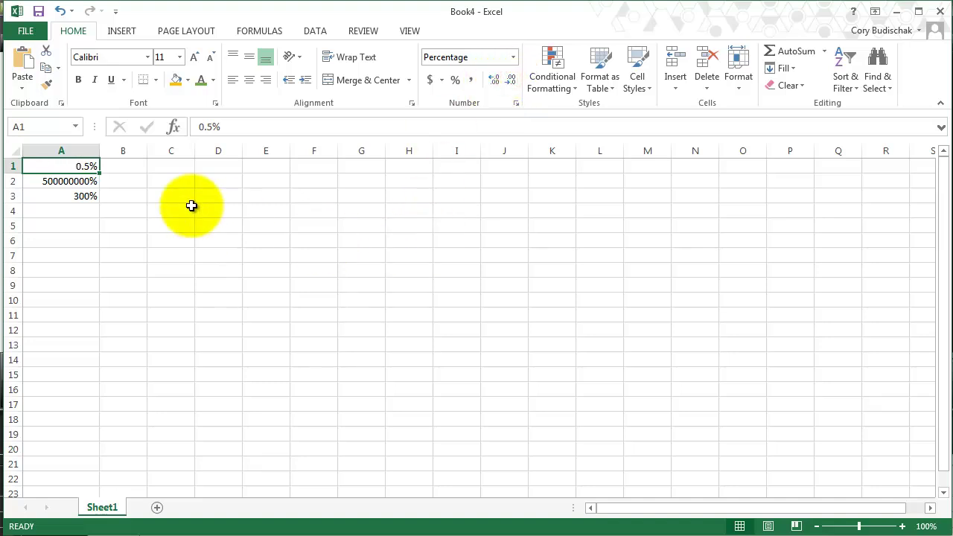
{"action": "left_click", "coordinate": [517, 81]}
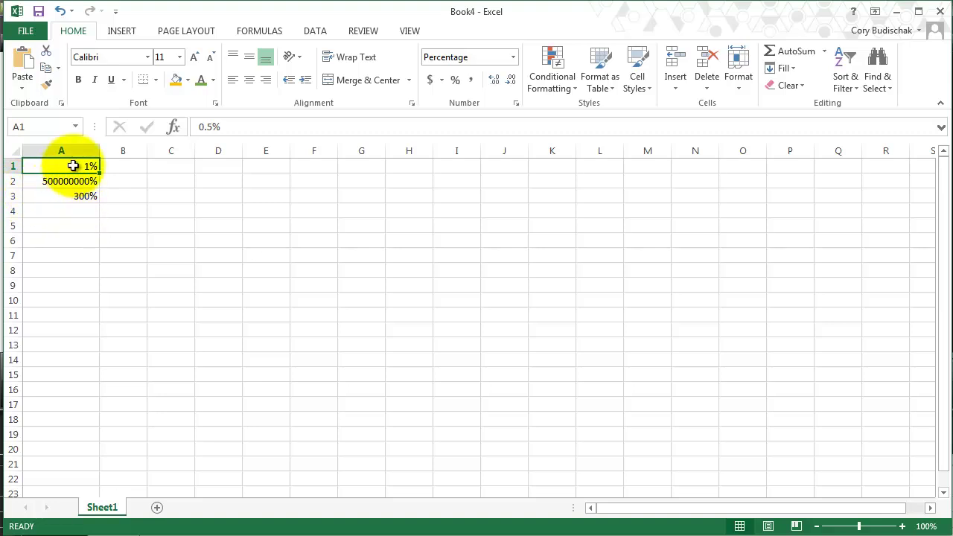
- Set A1:A3 to General, try Comma Style, then restore General showing 0.005, 5000000 and 3
{"action": "left_click_drag", "start_coordinate": [80, 165], "coordinate": [85, 194]}
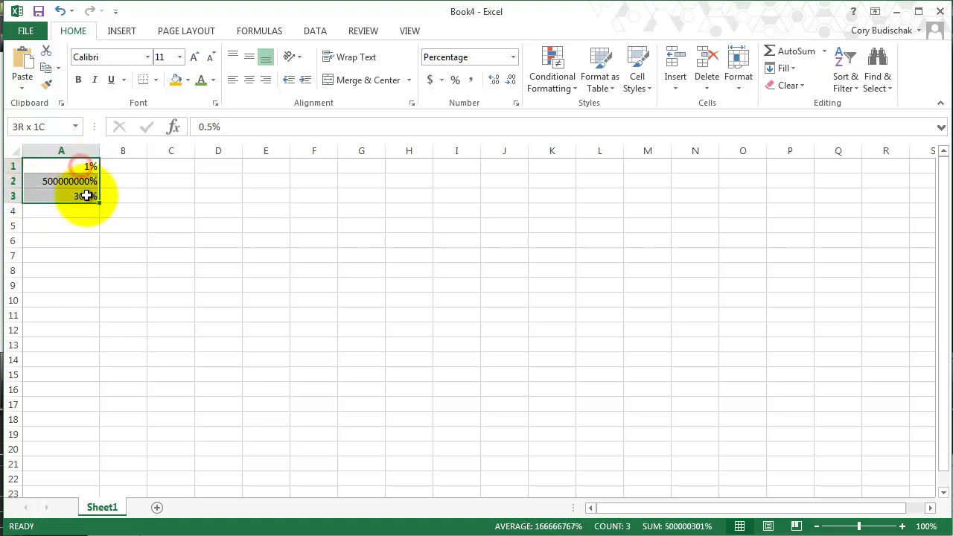
{"action": "left_click", "coordinate": [513, 57]}
{"action": "left_click", "coordinate": [492, 82]}
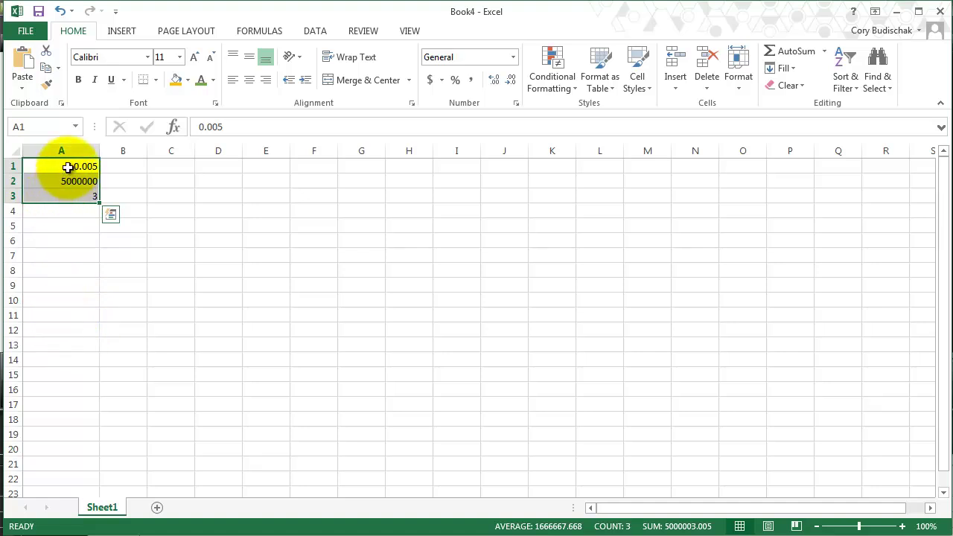
{"action": "left_click", "coordinate": [472, 82]}
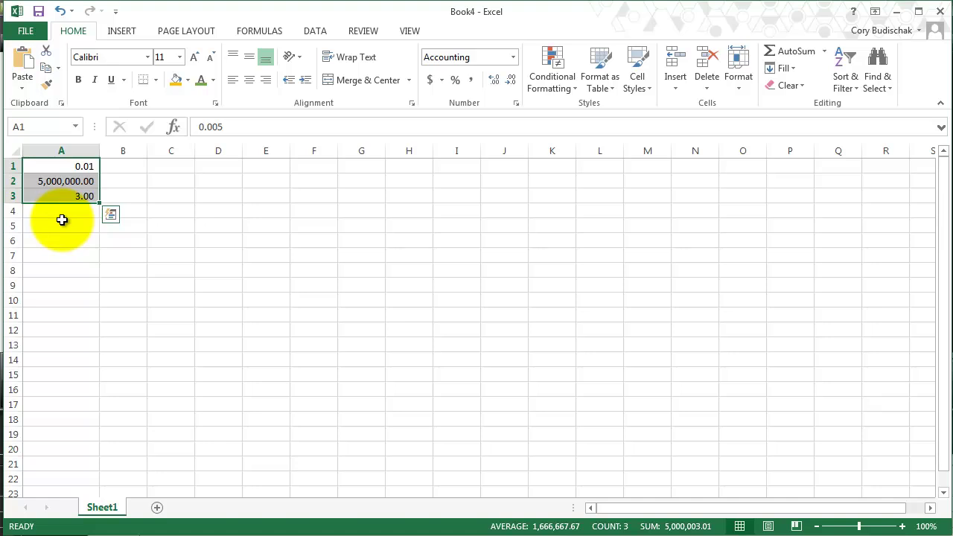
{"action": "left_click", "coordinate": [513, 58]}
{"action": "left_click", "coordinate": [510, 88]}
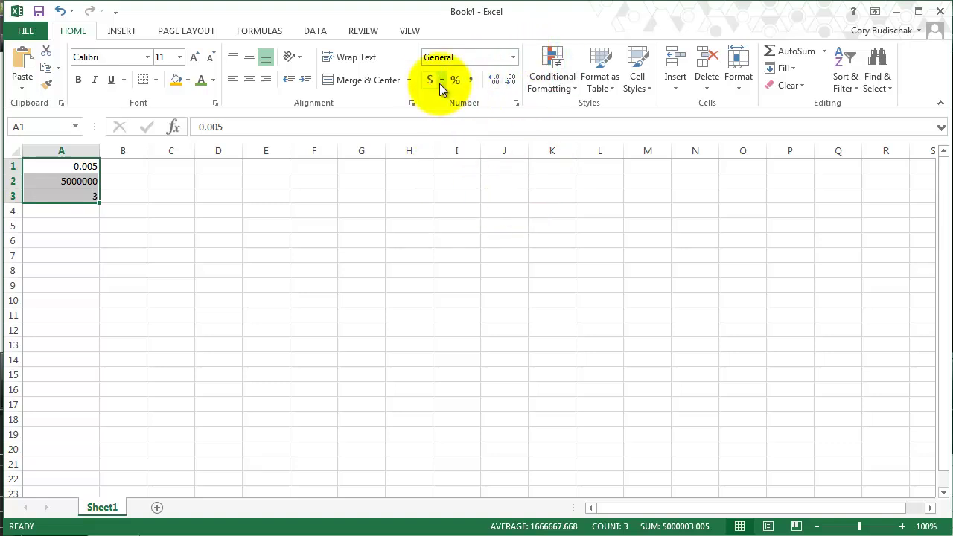
- Try Number and Fraction formats on A1:A3, ending in Scientific notation
{"action": "left_click", "coordinate": [514, 58]}
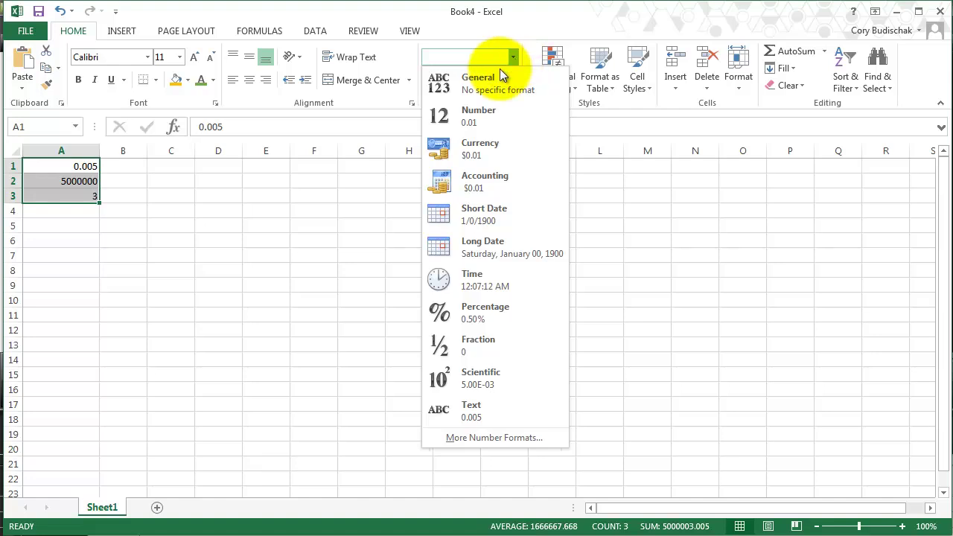
{"action": "left_click", "coordinate": [458, 116]}
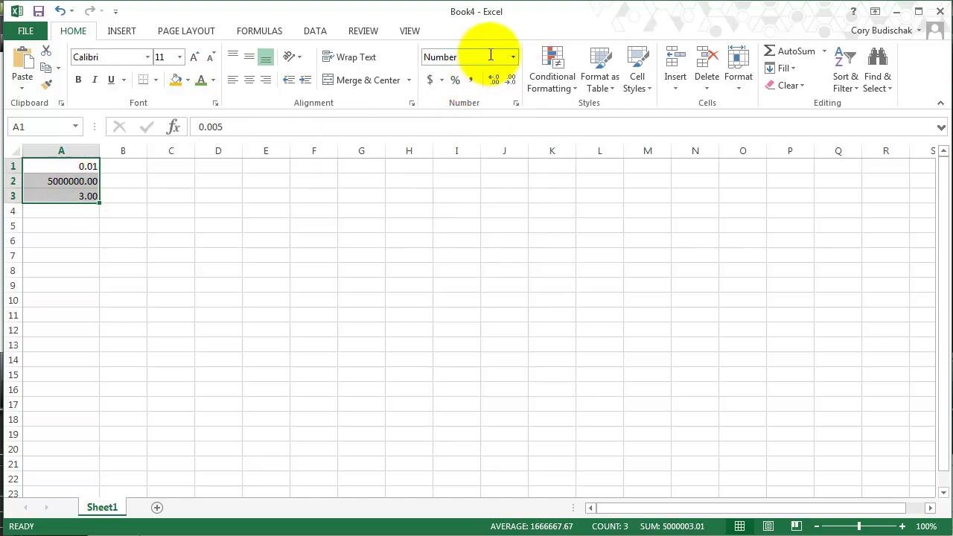
{"action": "left_click", "coordinate": [513, 57]}
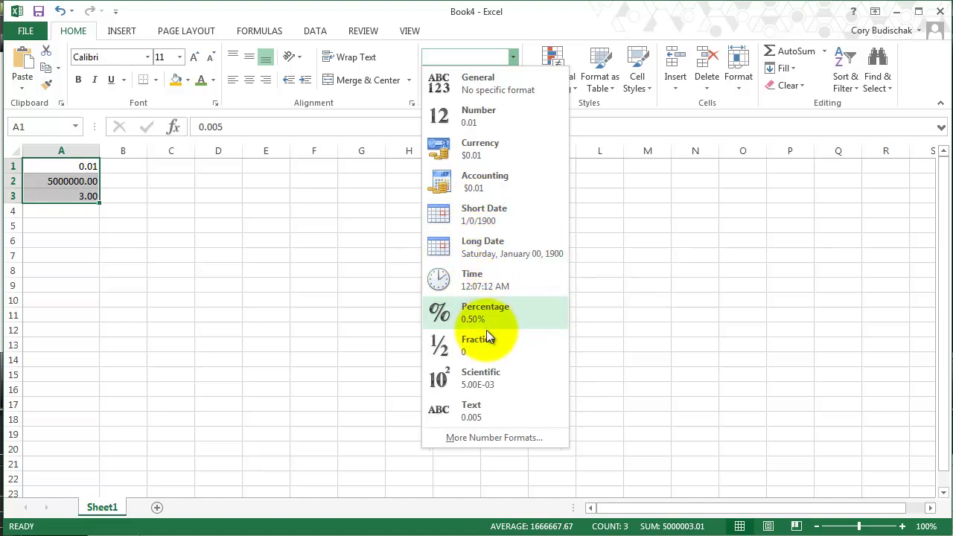
{"action": "left_click", "coordinate": [485, 346]}
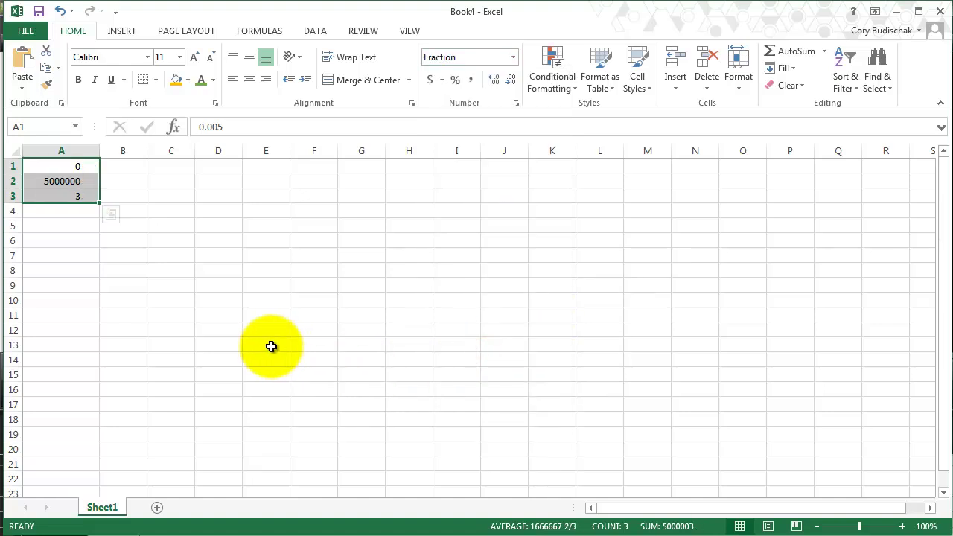
{"action": "left_click", "coordinate": [514, 58]}
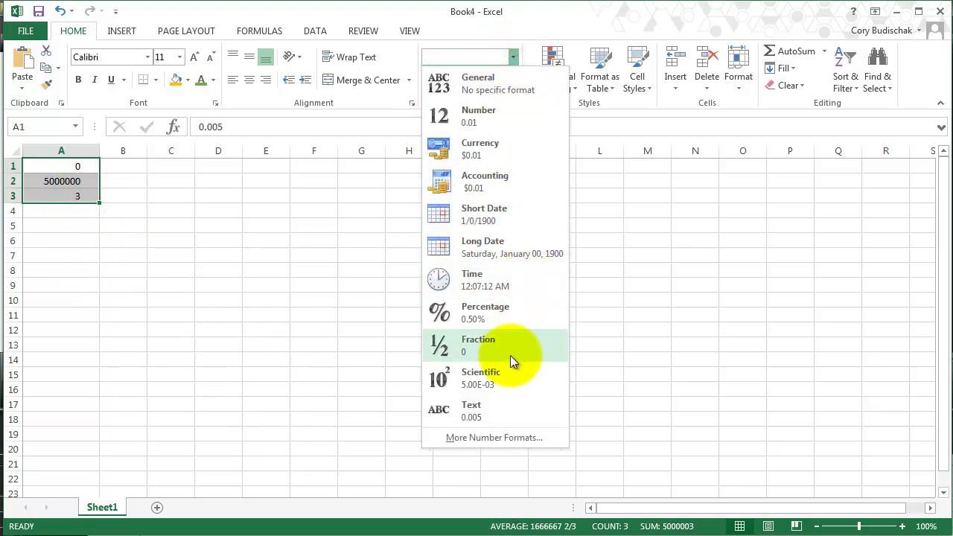
{"action": "left_click", "coordinate": [500, 381]}
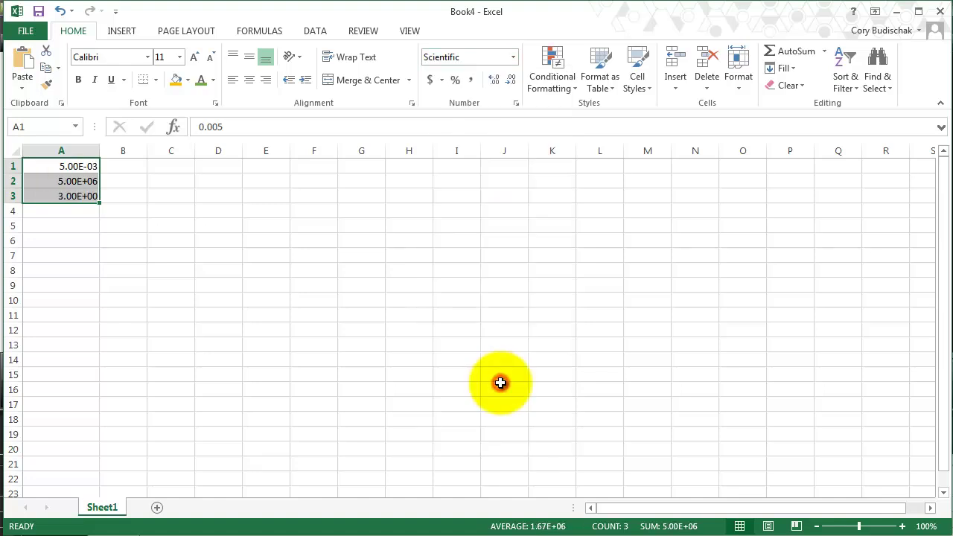
- Close the number format list and select cell E1 for the first date, 01/01/2015
{"action": "left_click", "coordinate": [513, 58]}
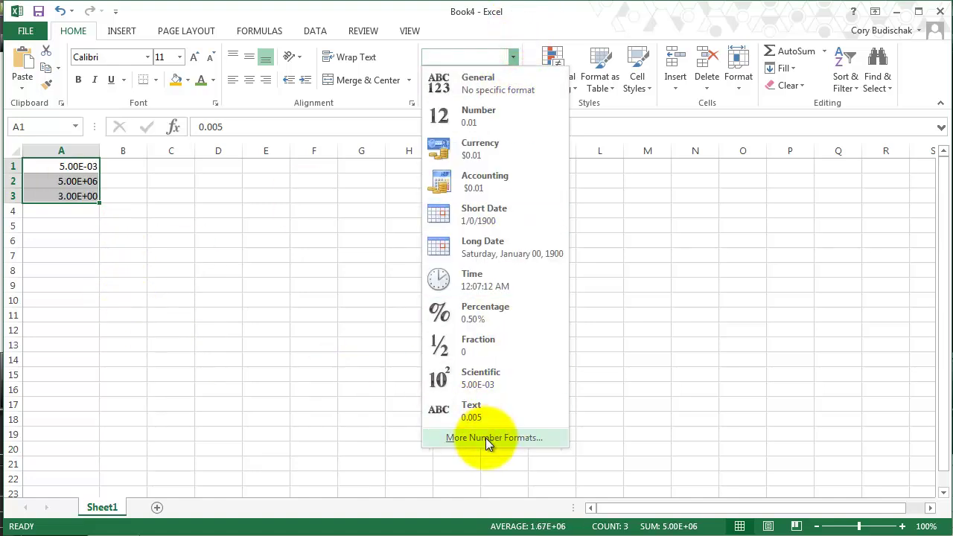
{"action": "left_click", "coordinate": [69, 221]}
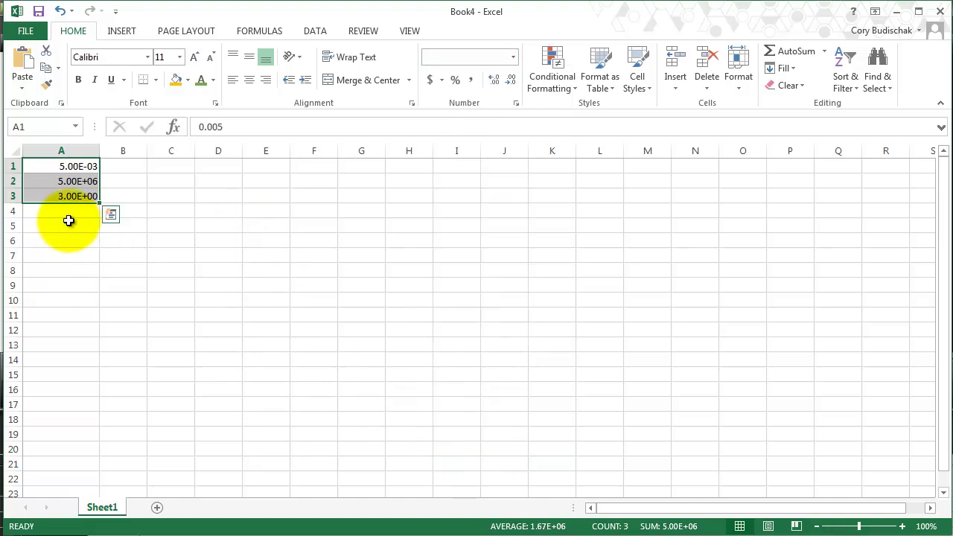
{"action": "left_click", "coordinate": [283, 165]}
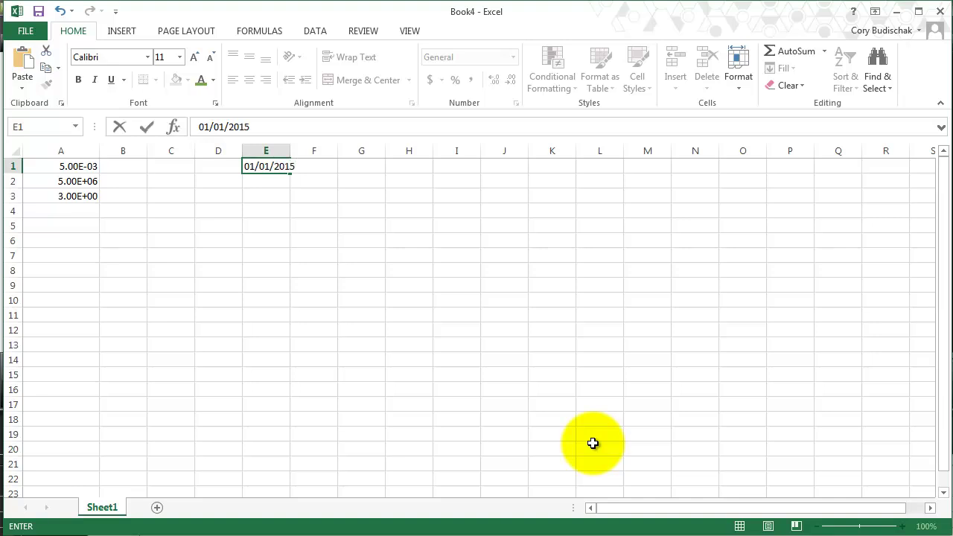
- Enter the dates 01/01/2015, 03-15 and 04/22/1984 into E1, E2 and E3
{"action": "key", "text": "Return"}
{"action": "type", "text": "03-15"}
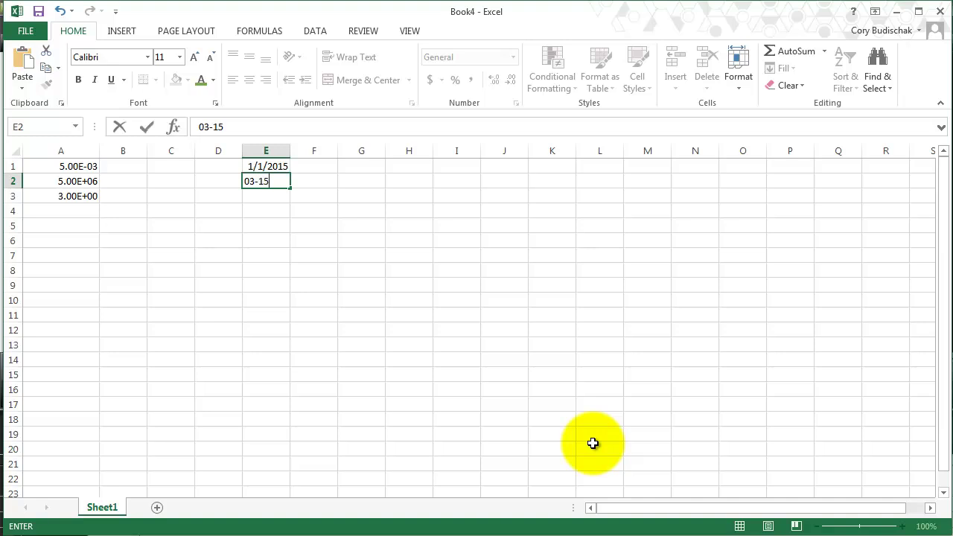
{"action": "key", "text": "Return"}
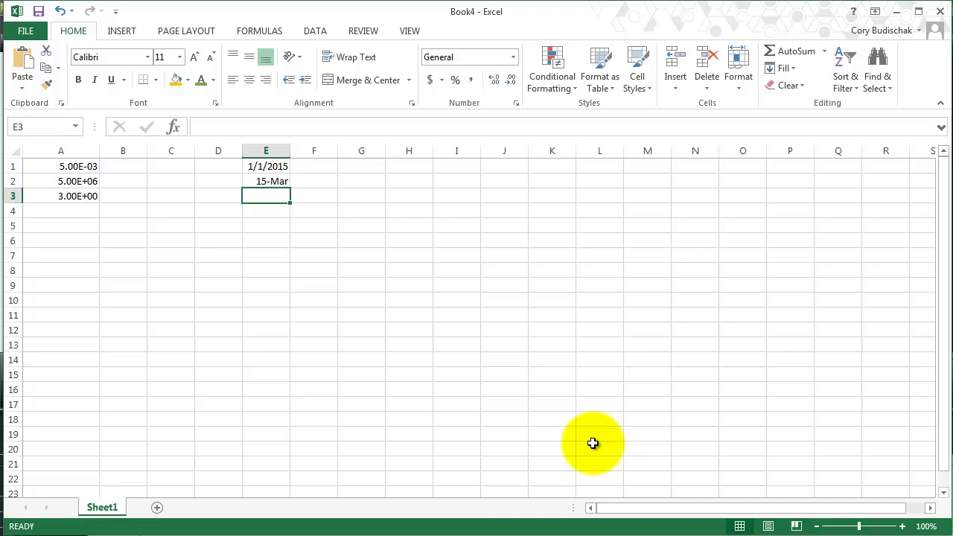
{"action": "type", "text": "04/22/1984"}
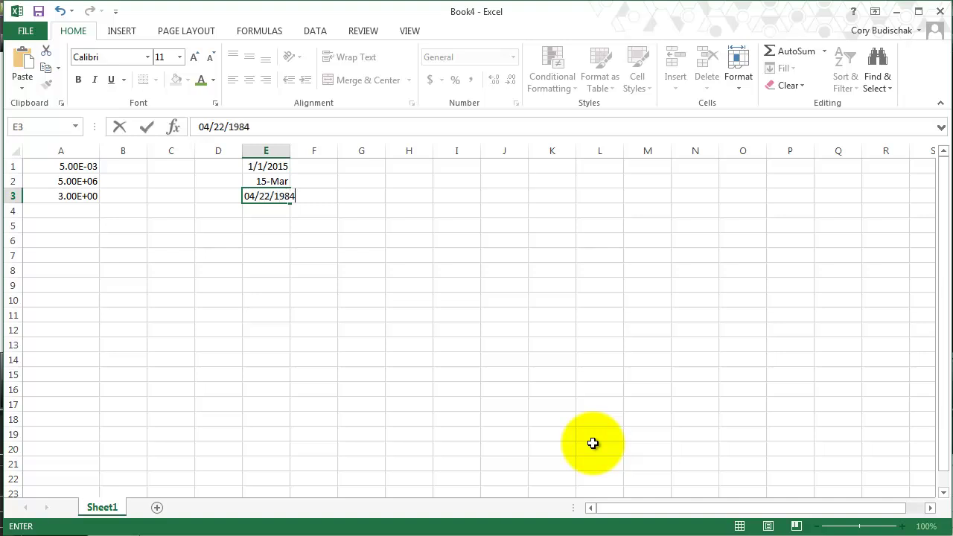
{"action": "key", "text": "Return"}
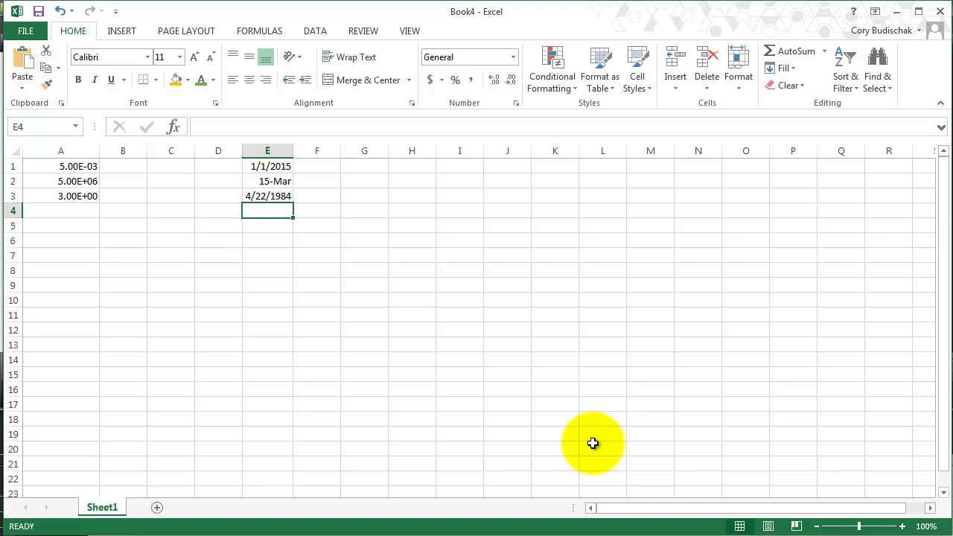
- Try Short Date, Long Date and Time formats on E1:E3, settling on Long Date
{"action": "left_click", "coordinate": [275, 167]}
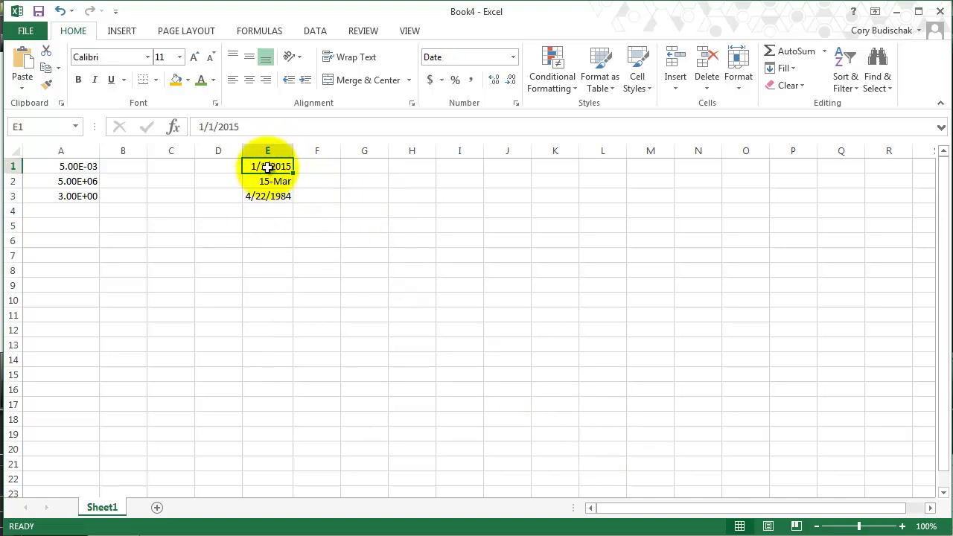
{"action": "left_click_drag", "start_coordinate": [268, 167], "coordinate": [272, 198]}
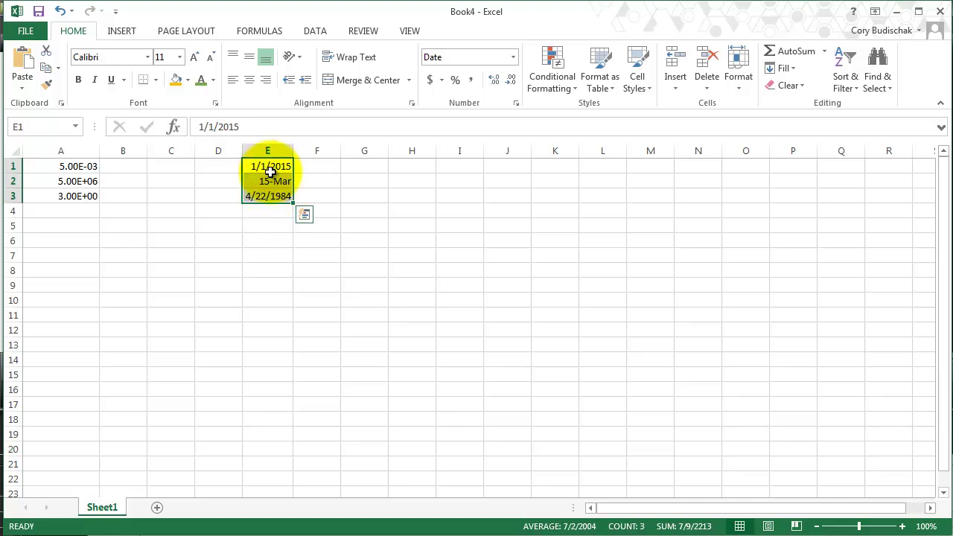
{"action": "left_click", "coordinate": [513, 57]}
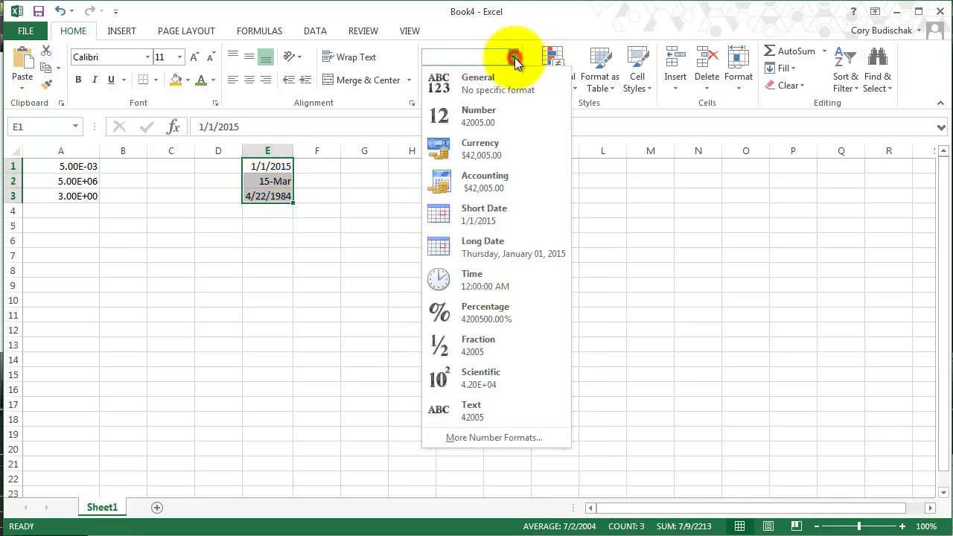
{"action": "left_click", "coordinate": [535, 218]}
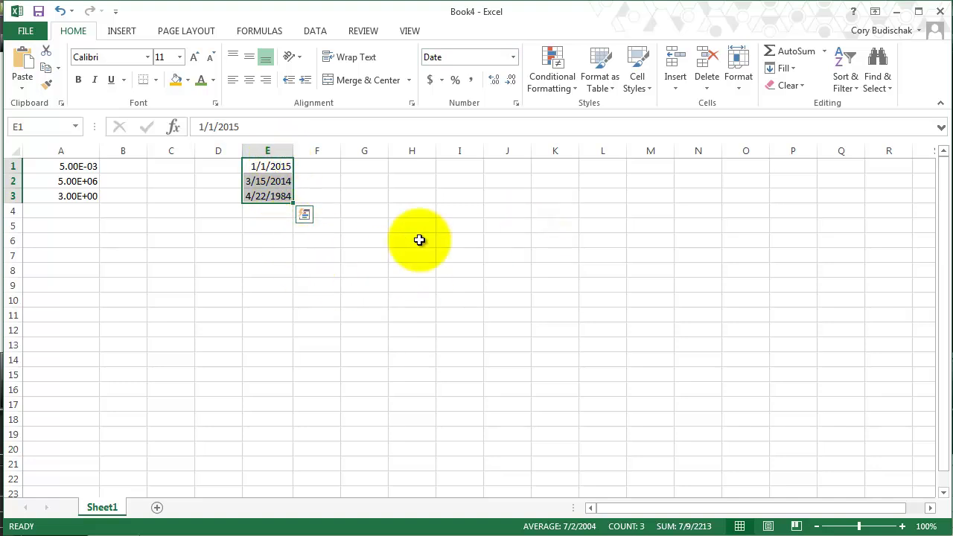
{"action": "left_click", "coordinate": [513, 57]}
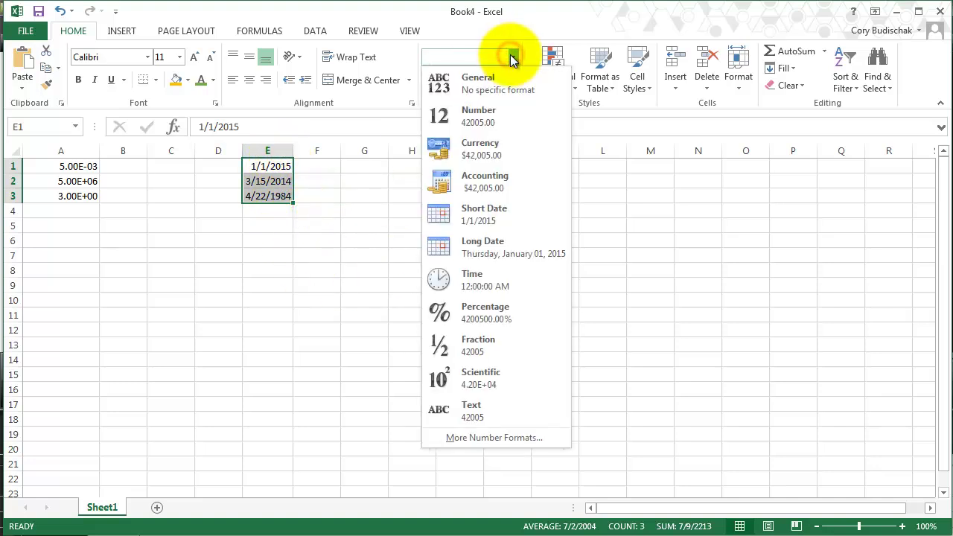
{"action": "left_click", "coordinate": [504, 253]}
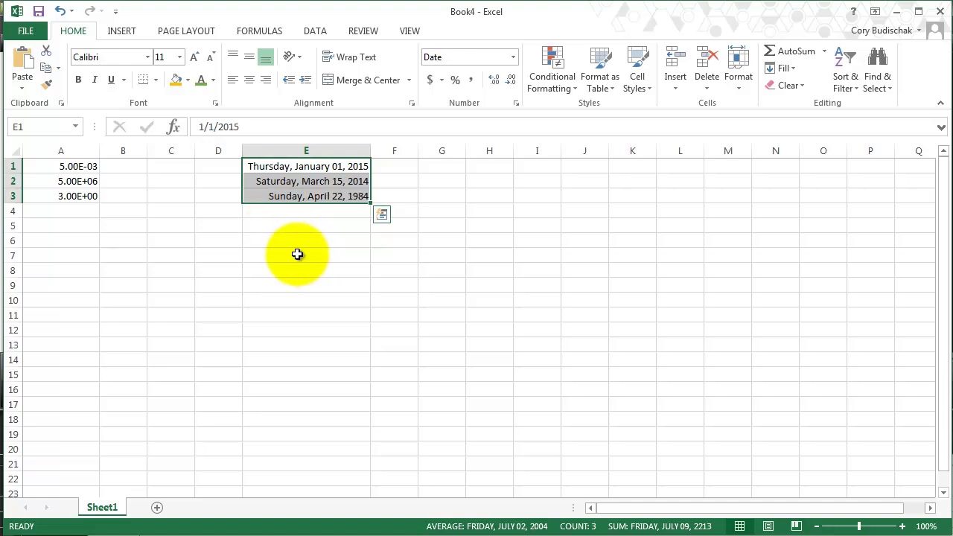
{"action": "left_click", "coordinate": [513, 58]}
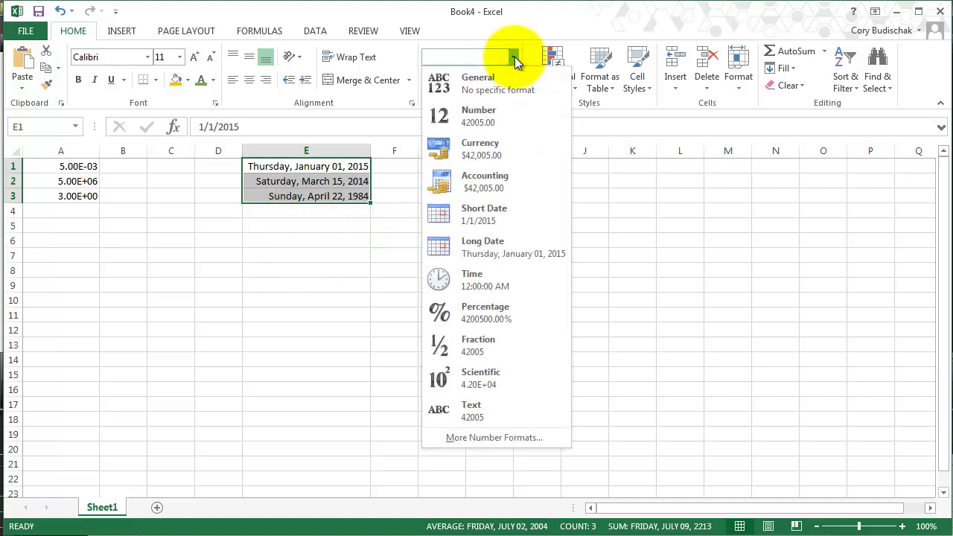
{"action": "left_click", "coordinate": [479, 276]}
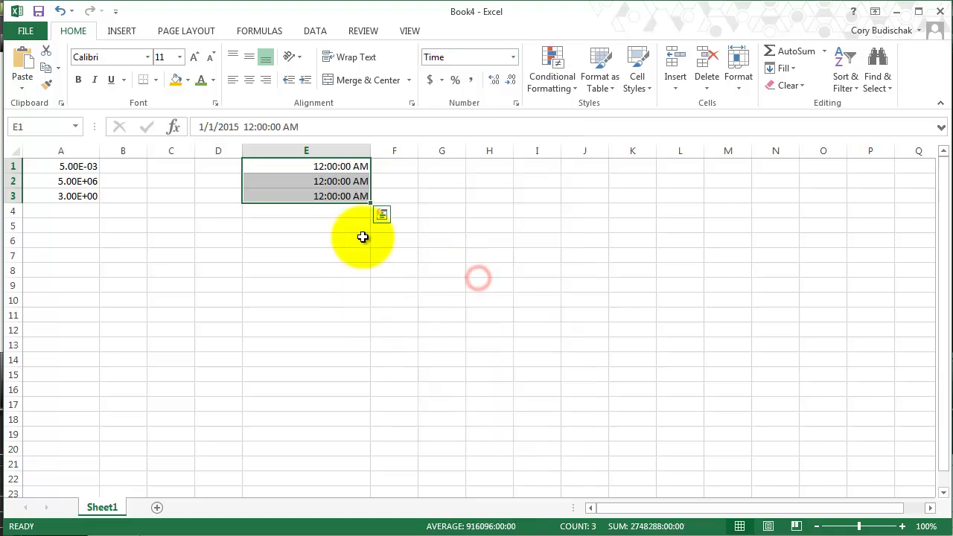
{"action": "left_click", "coordinate": [514, 59]}
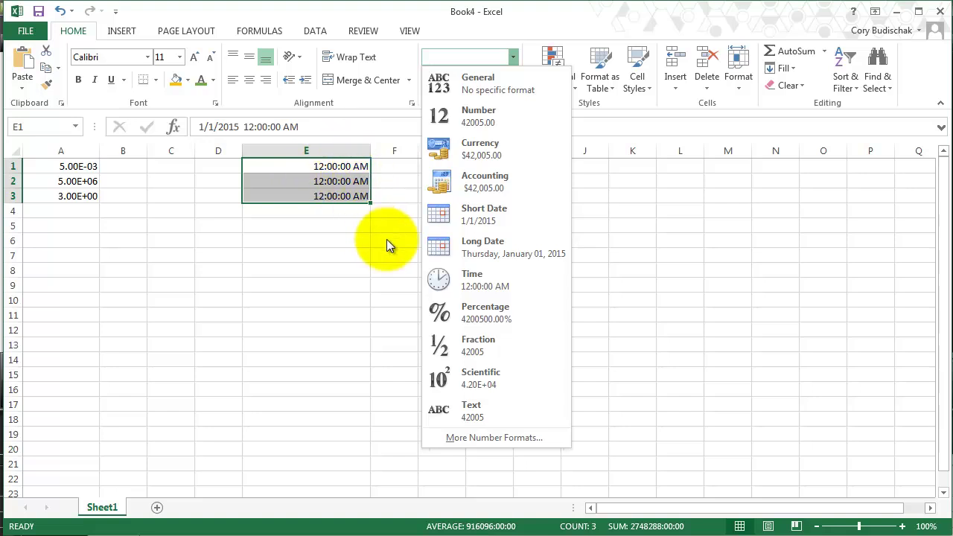
{"action": "left_click", "coordinate": [502, 247]}
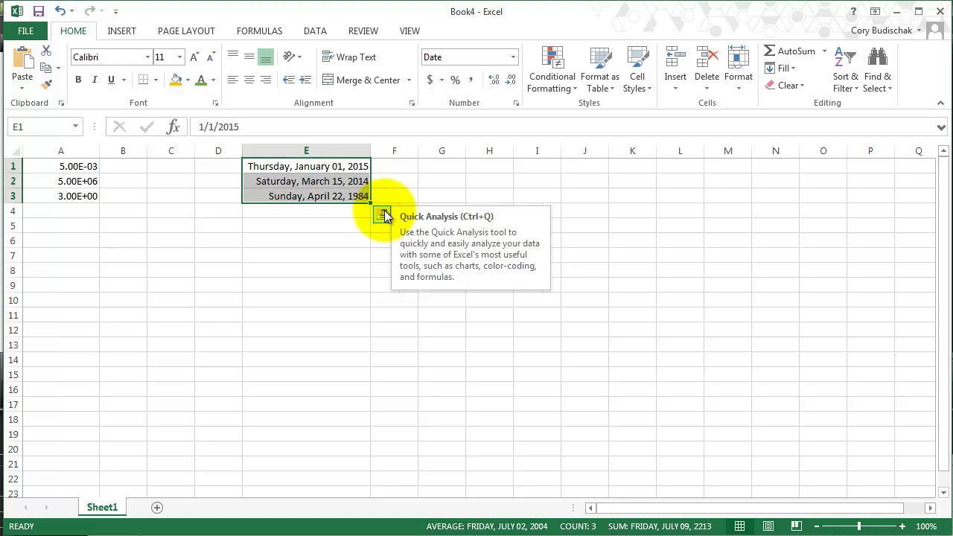
- Apply the 3/14/12 1:30 PM date-and-time type to E1:E3 through Format Cells
{"action": "left_click", "coordinate": [516, 103]}
{"action": "left_click_drag", "start_coordinate": [479, 153], "coordinate": [695, 86]}
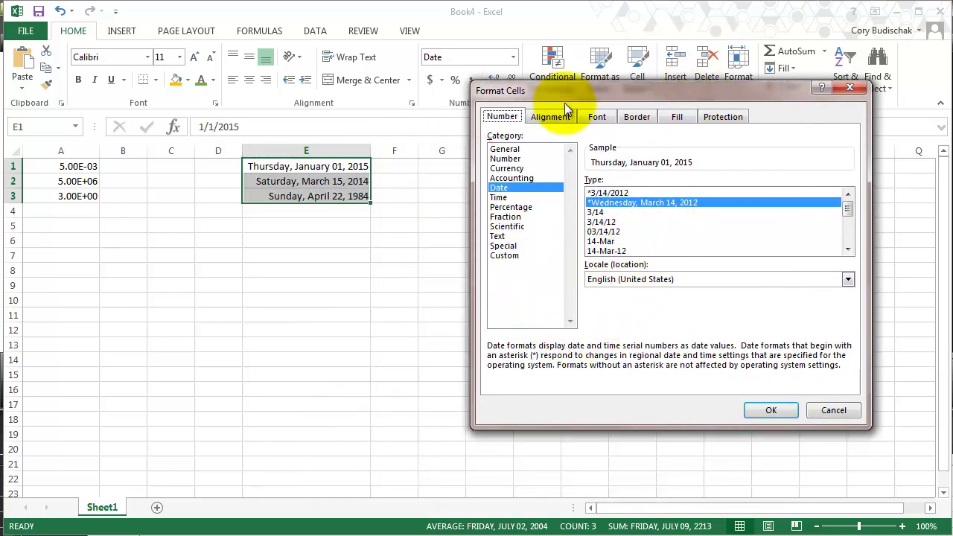
{"action": "left_click_drag", "start_coordinate": [566, 95], "coordinate": [548, 148]}
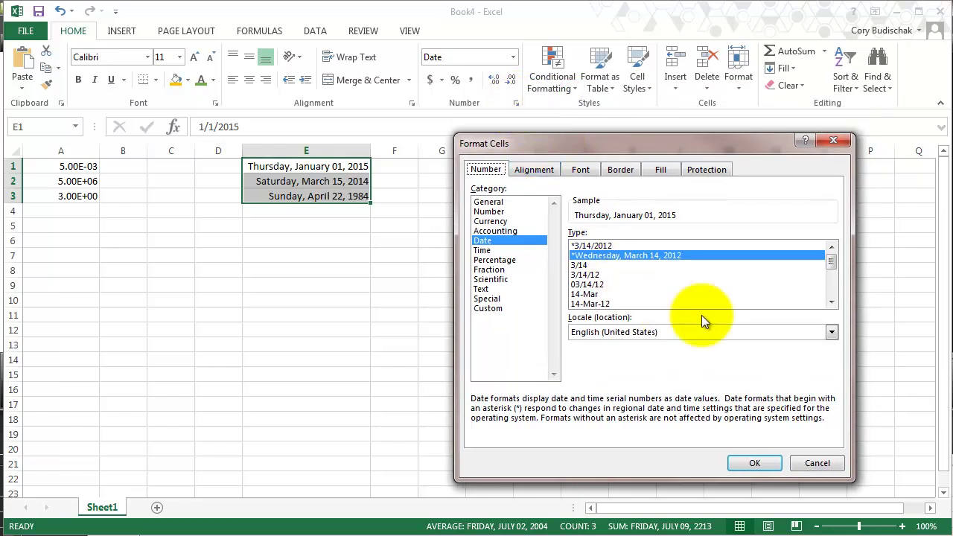
{"action": "left_click_drag", "start_coordinate": [830, 257], "coordinate": [832, 287]}
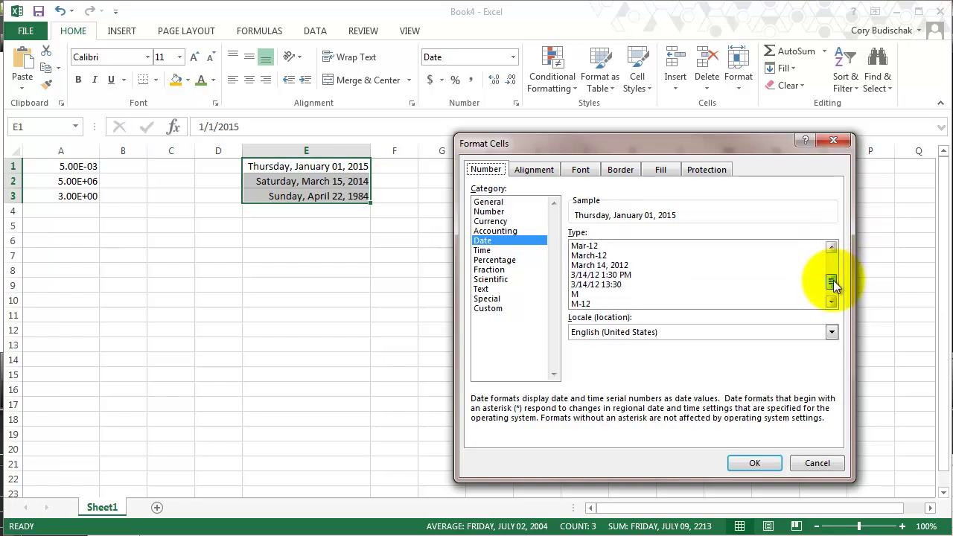
{"action": "left_click", "coordinate": [595, 275]}
{"action": "left_click", "coordinate": [755, 462]}
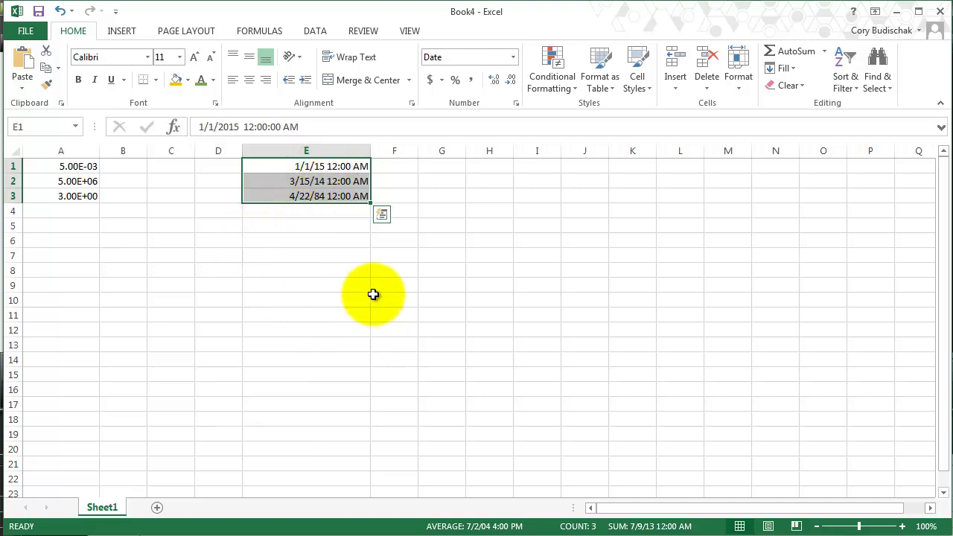
- Enter the number 5673421 in cell J3
{"action": "left_click", "coordinate": [589, 196]}
{"action": "type", "text": "5673421"}
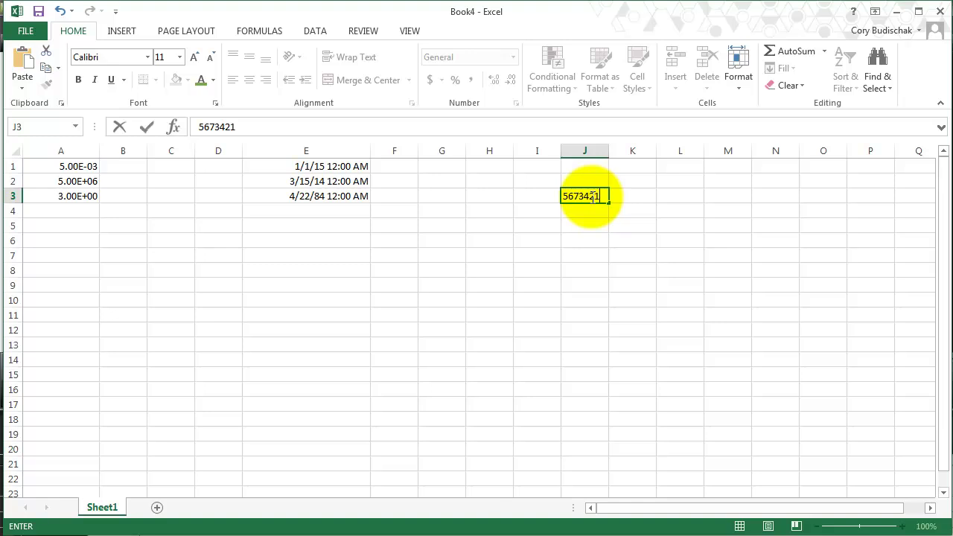
{"action": "key", "text": "Return"}
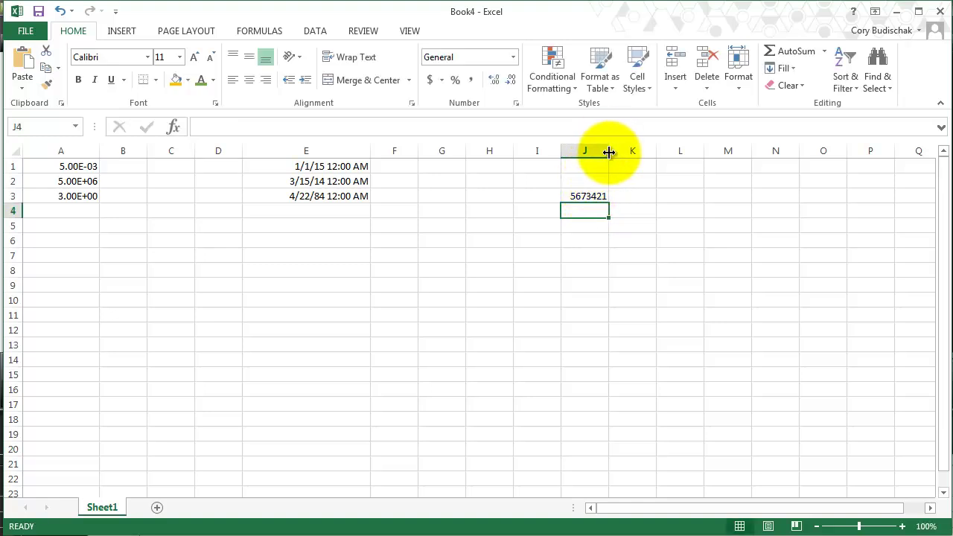
- Resize column J so 5673421 shows instead of ####, and narrow column E
{"action": "left_click_drag", "start_coordinate": [608, 151], "coordinate": [587, 151]}
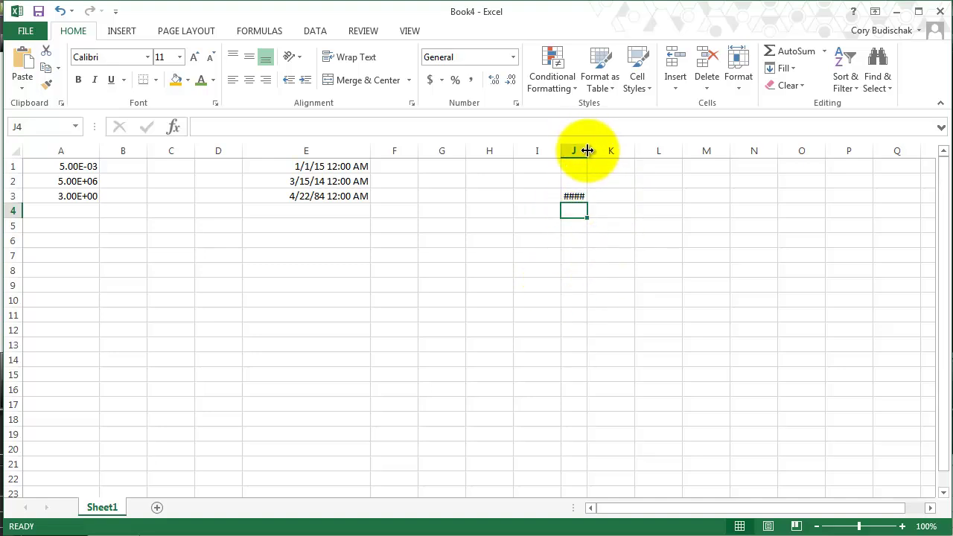
{"action": "left_click_drag", "start_coordinate": [587, 150], "coordinate": [613, 150]}
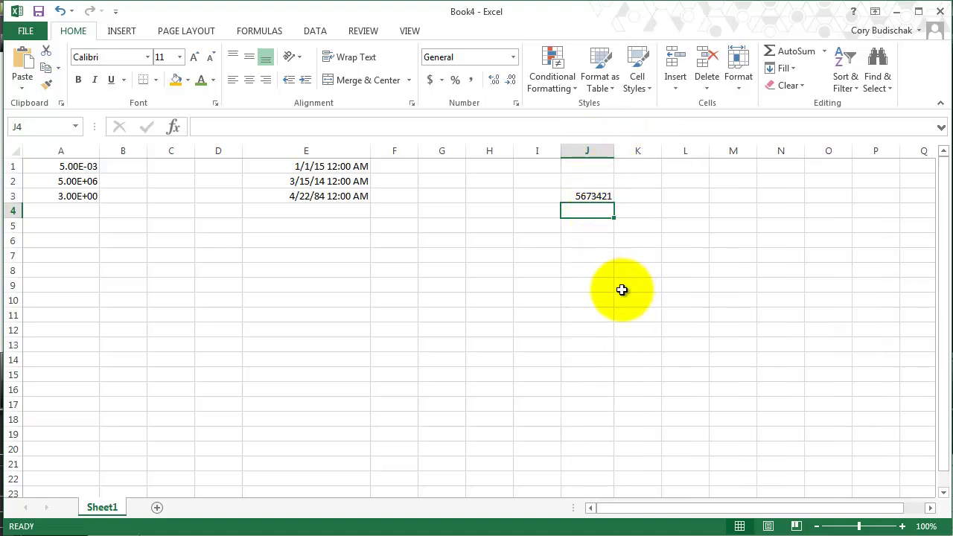
{"action": "mouse_move", "coordinate": [614, 151]}
{"action": "left_mouse_down"}
{"action": "mouse_move", "coordinate": [589, 150]}
{"action": "mouse_move", "coordinate": [609, 151]}
{"action": "left_mouse_up"}
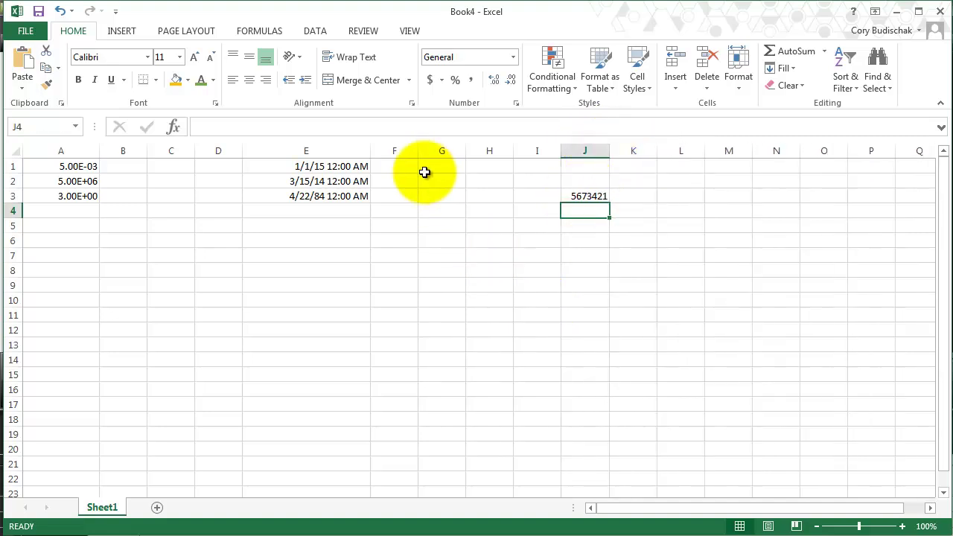
{"action": "left_click_drag", "start_coordinate": [370, 145], "coordinate": [327, 149]}
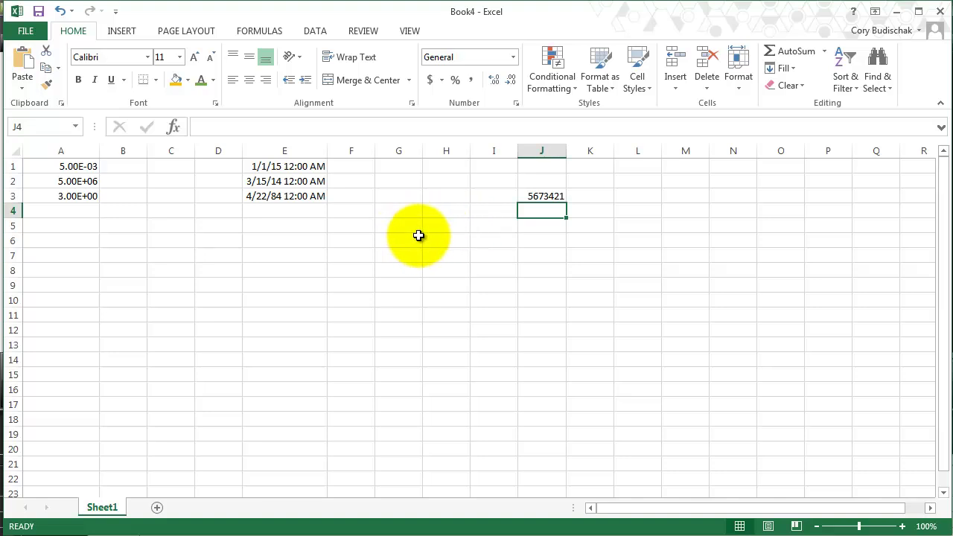
{"action": "left_click", "coordinate": [516, 103]}
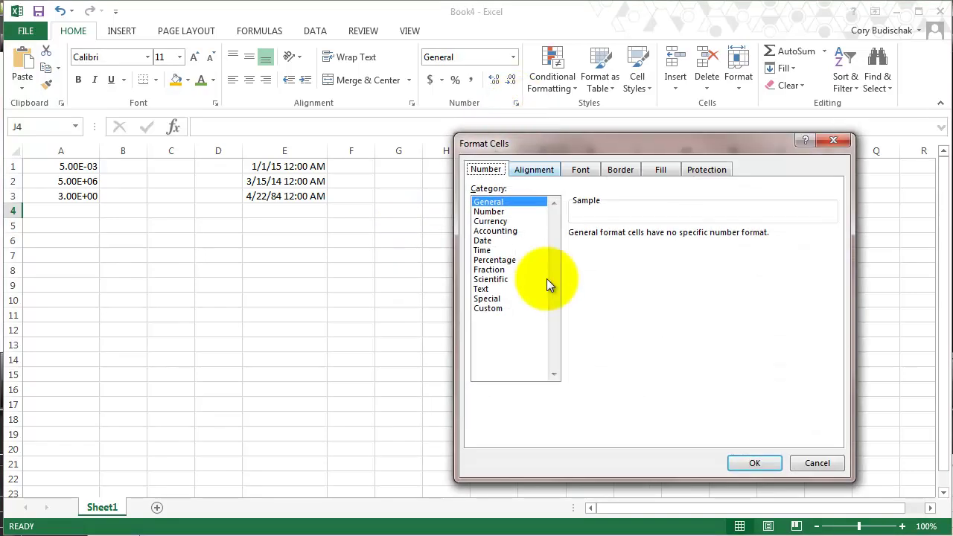
{"action": "left_click", "coordinate": [496, 299]}
{"action": "left_click", "coordinate": [498, 308]}
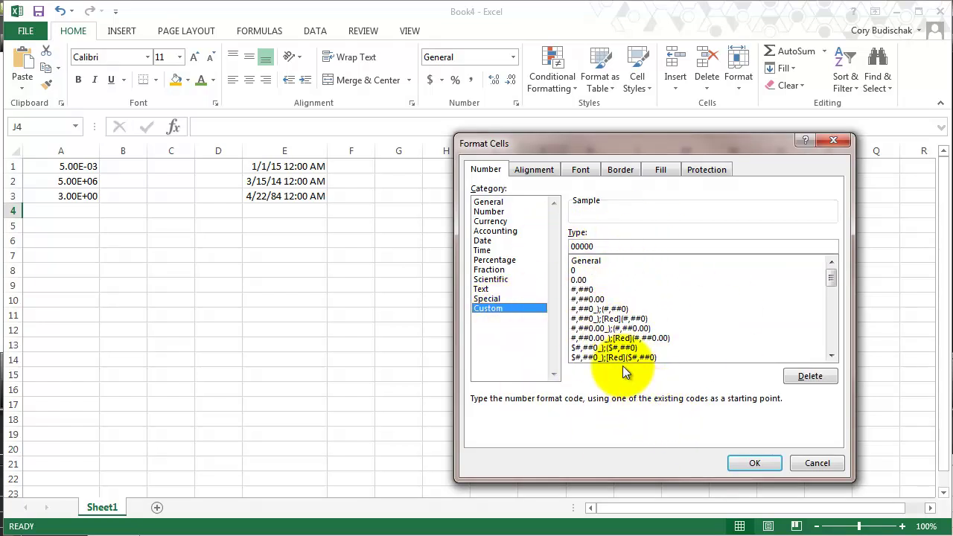
{"action": "left_click", "coordinate": [826, 463]}
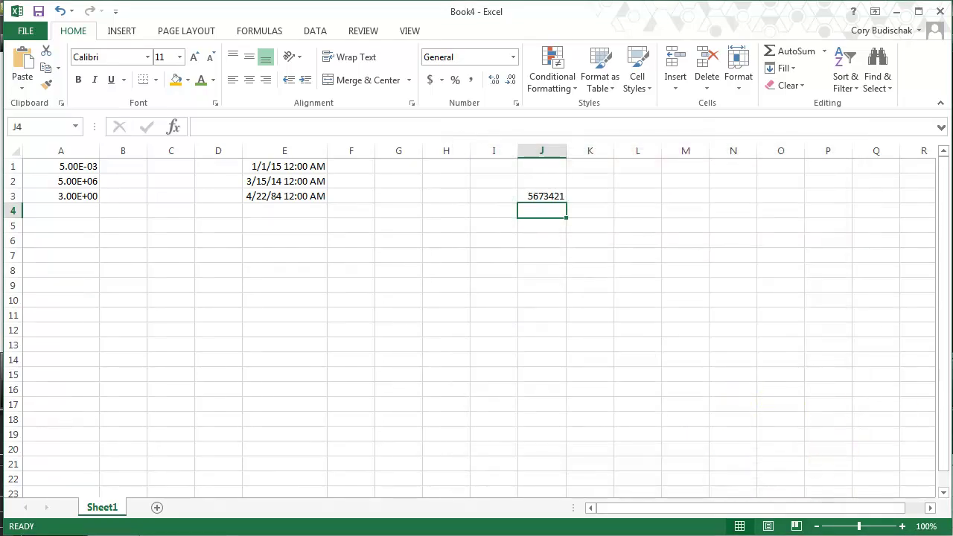